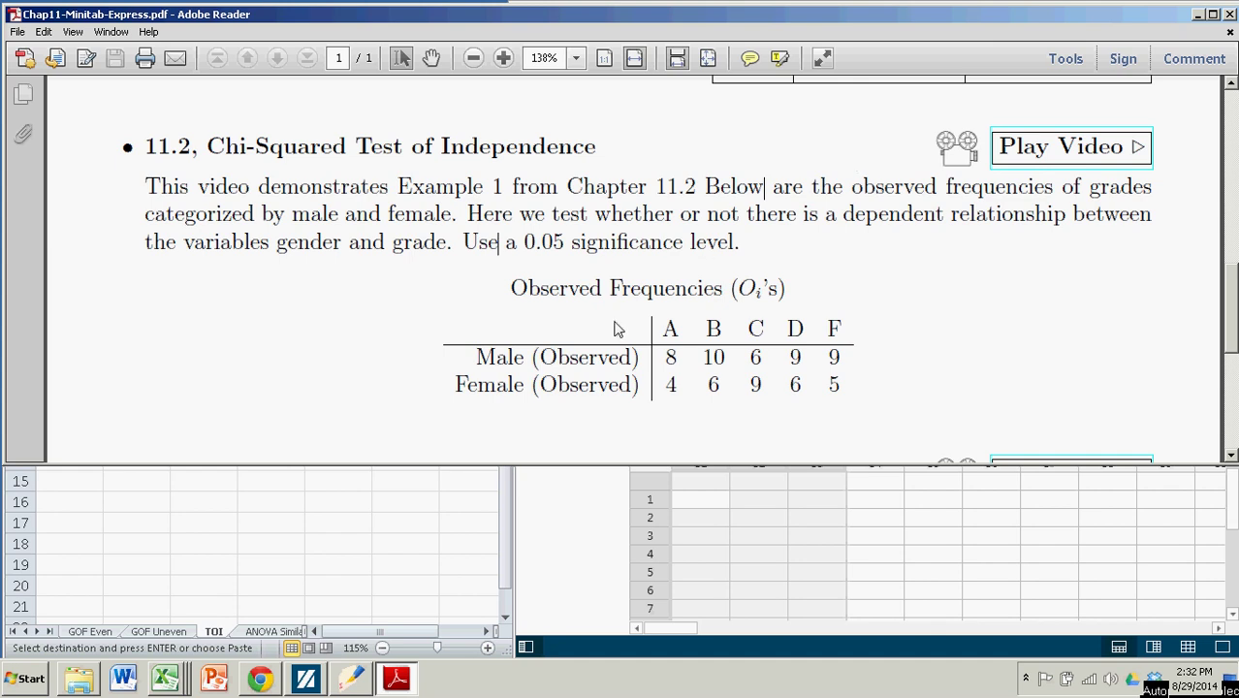
Highlight the Observed Frequencies caption, the Male and Female labels, the grade B count and the observed counts
{"action": "left_click_drag", "start_coordinate": [510, 288], "coordinate": [861, 309]}
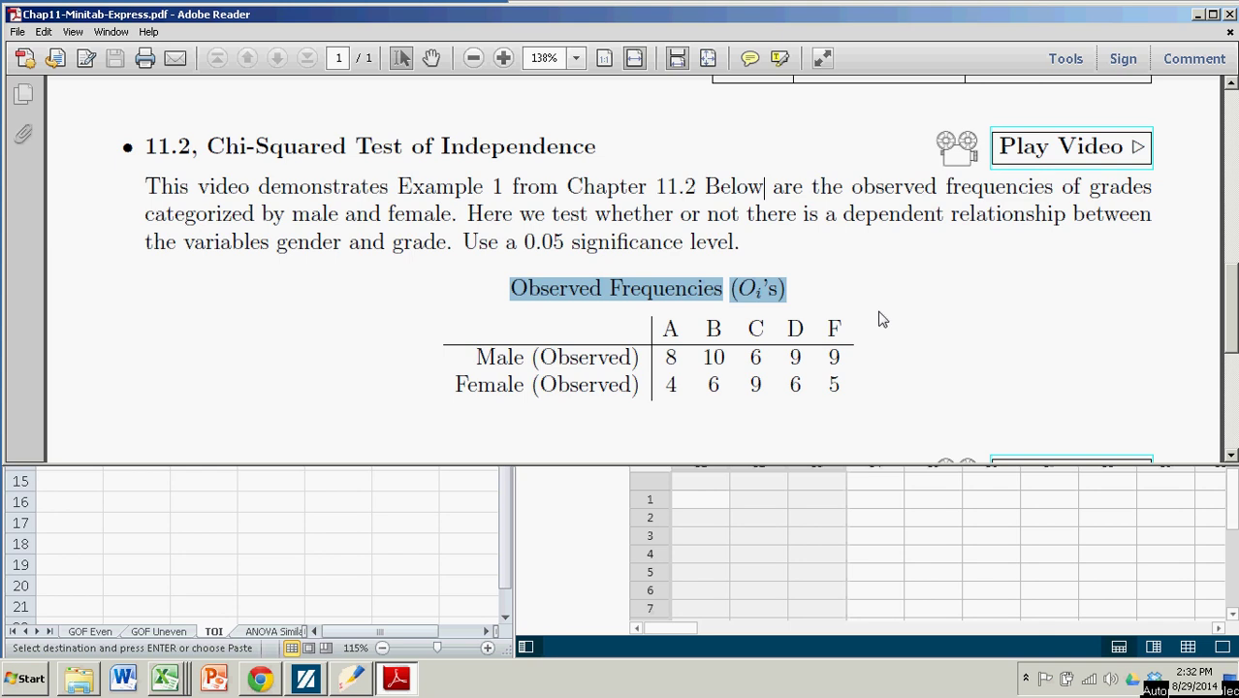
{"action": "left_click_drag", "start_coordinate": [472, 357], "coordinate": [523, 358]}
{"action": "left_click_drag", "start_coordinate": [459, 386], "coordinate": [523, 385]}
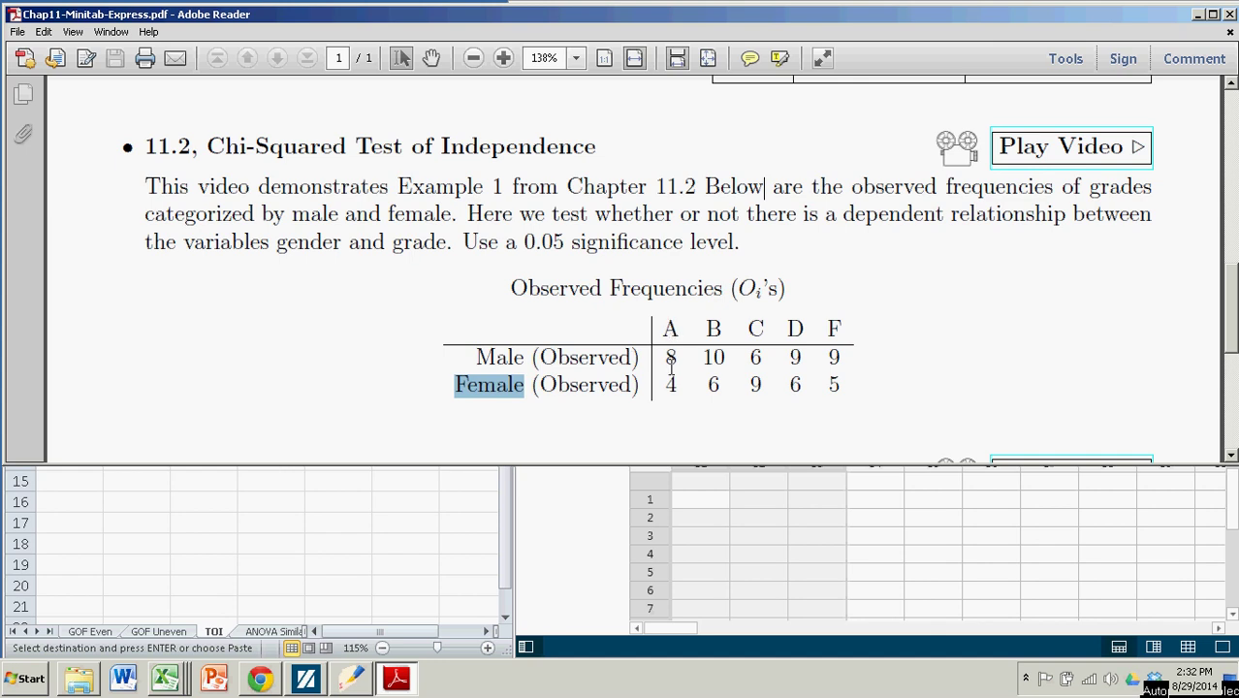
{"action": "left_click", "coordinate": [673, 359]}
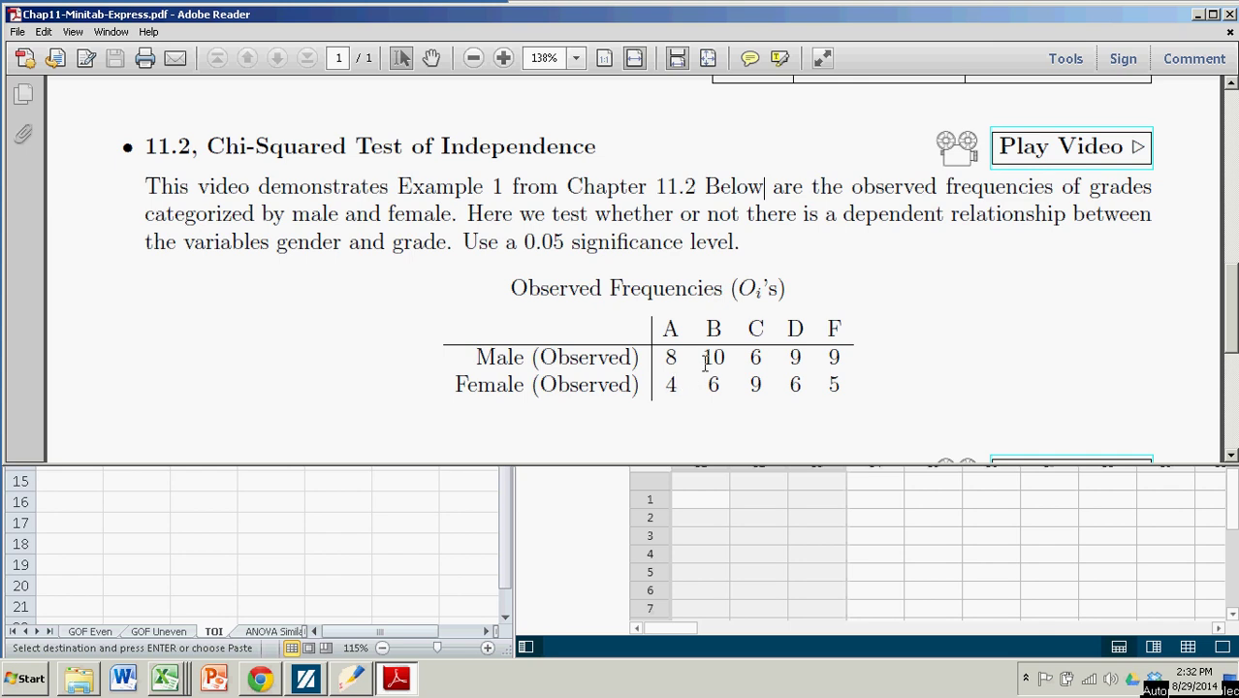
{"action": "left_click_drag", "start_coordinate": [710, 357], "coordinate": [719, 384]}
{"action": "left_click", "coordinate": [947, 346]}
{"action": "scroll", "coordinate": [933, 338], "scroll_direction": "down", "scroll_amount": 1}
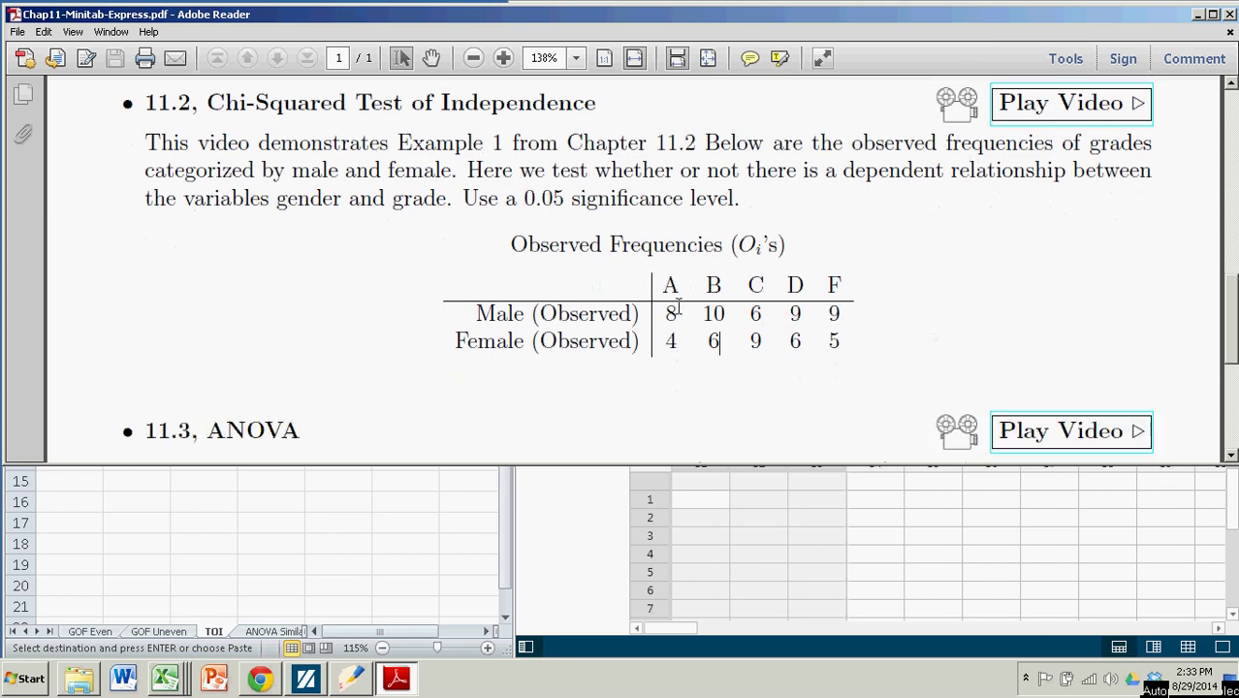
{"action": "left_click_drag", "start_coordinate": [618, 313], "coordinate": [878, 347]}
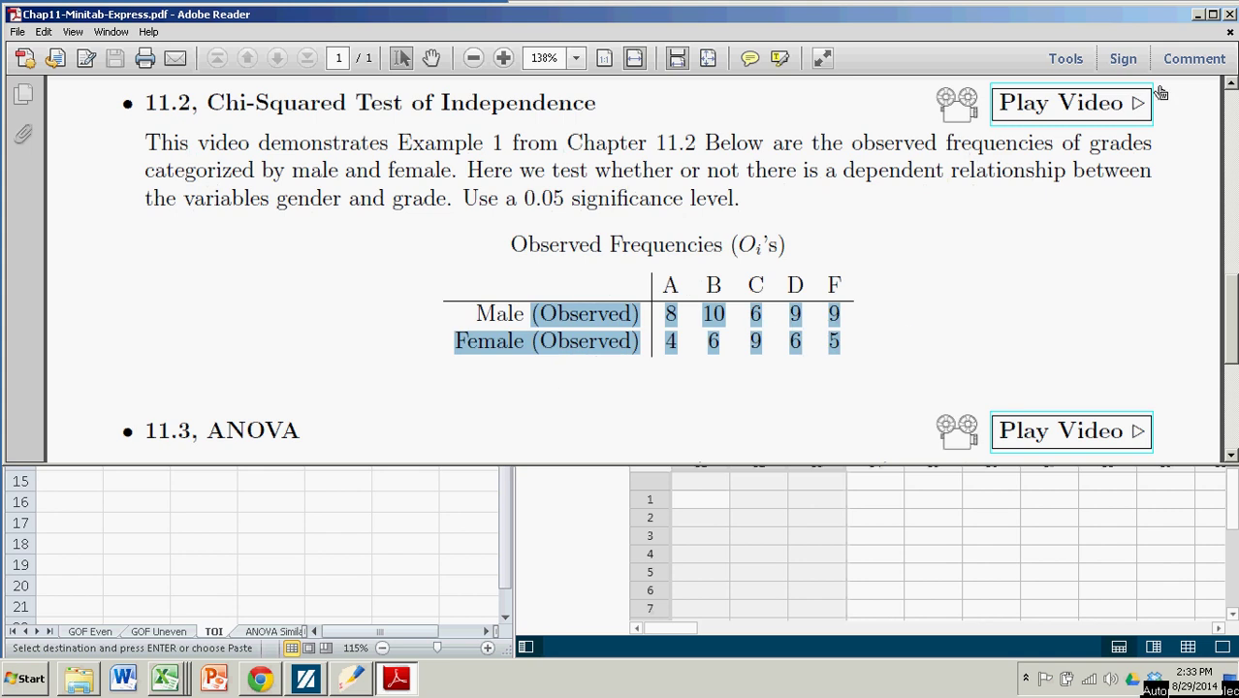
Minimize Adobe Reader and copy the males/females grade-count table A1:F3 in Excel
{"action": "left_click", "coordinate": [1199, 15]}
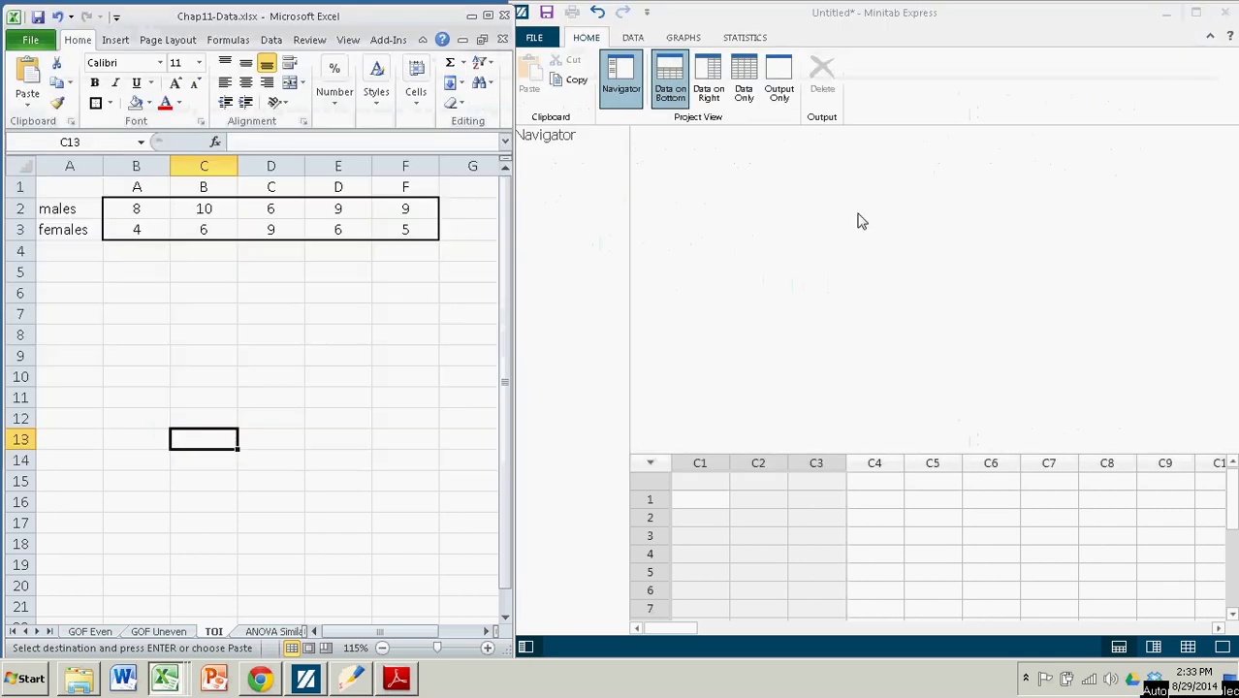
{"action": "left_click", "coordinate": [364, 312]}
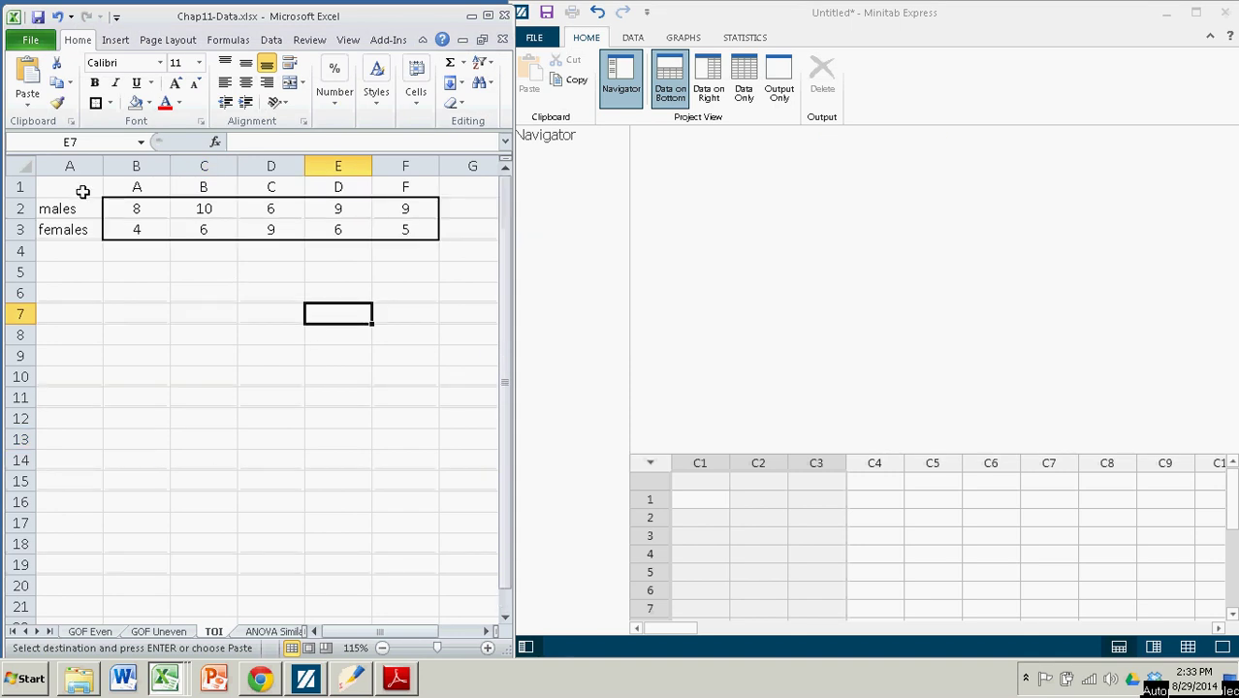
{"action": "left_click_drag", "start_coordinate": [83, 187], "coordinate": [407, 232]}
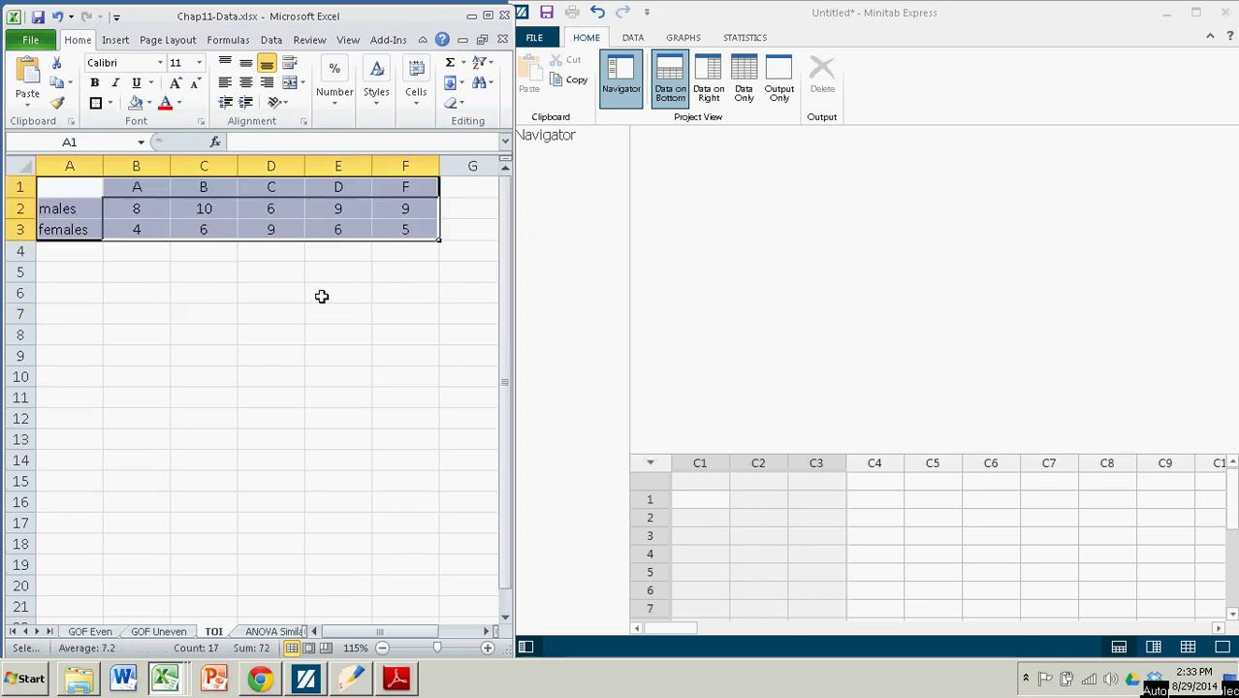
{"action": "left_click", "coordinate": [268, 294]}
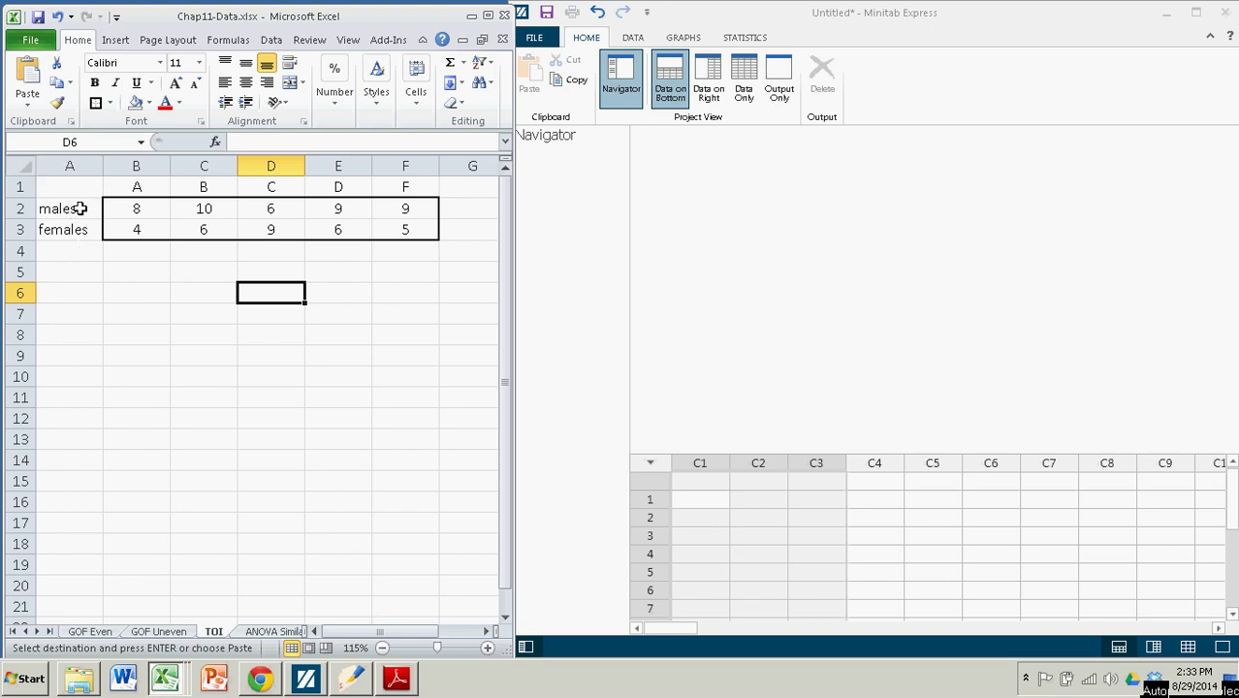
{"action": "left_click_drag", "start_coordinate": [80, 186], "coordinate": [398, 231]}
{"action": "right_click", "coordinate": [343, 230]}
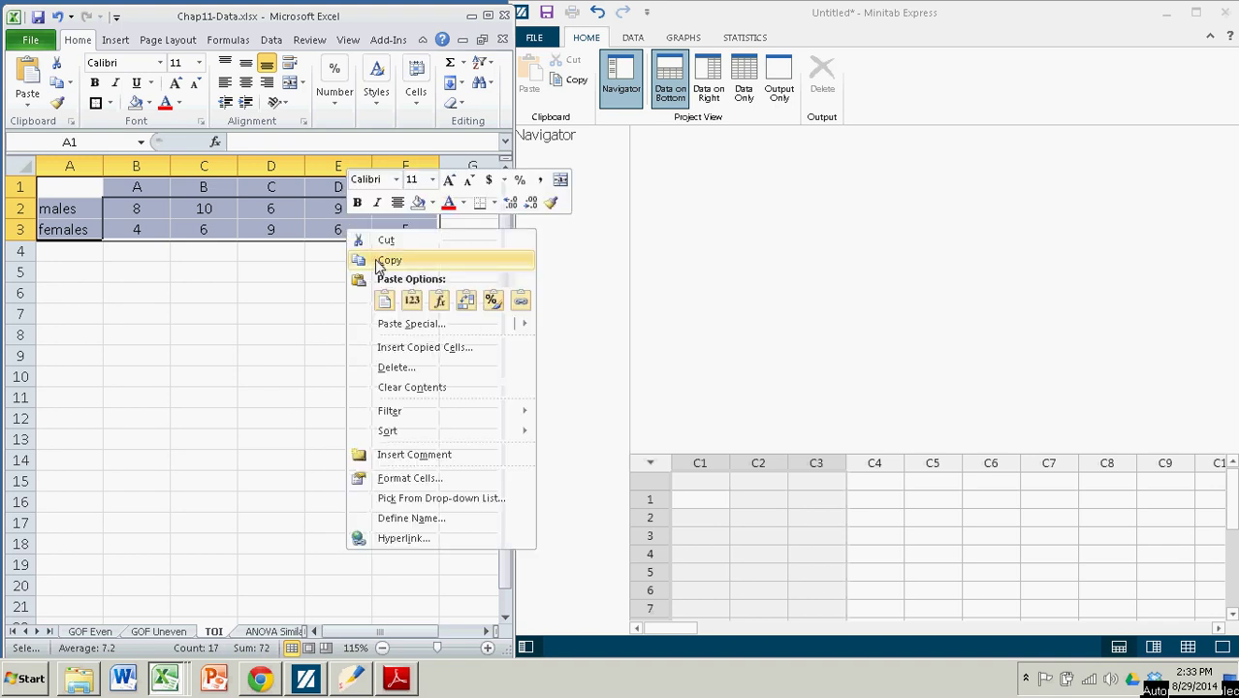
{"action": "left_click", "coordinate": [388, 260]}
Paste the copied grade-count table into the Minitab worksheet starting at the top of C1
{"action": "left_click", "coordinate": [706, 488]}
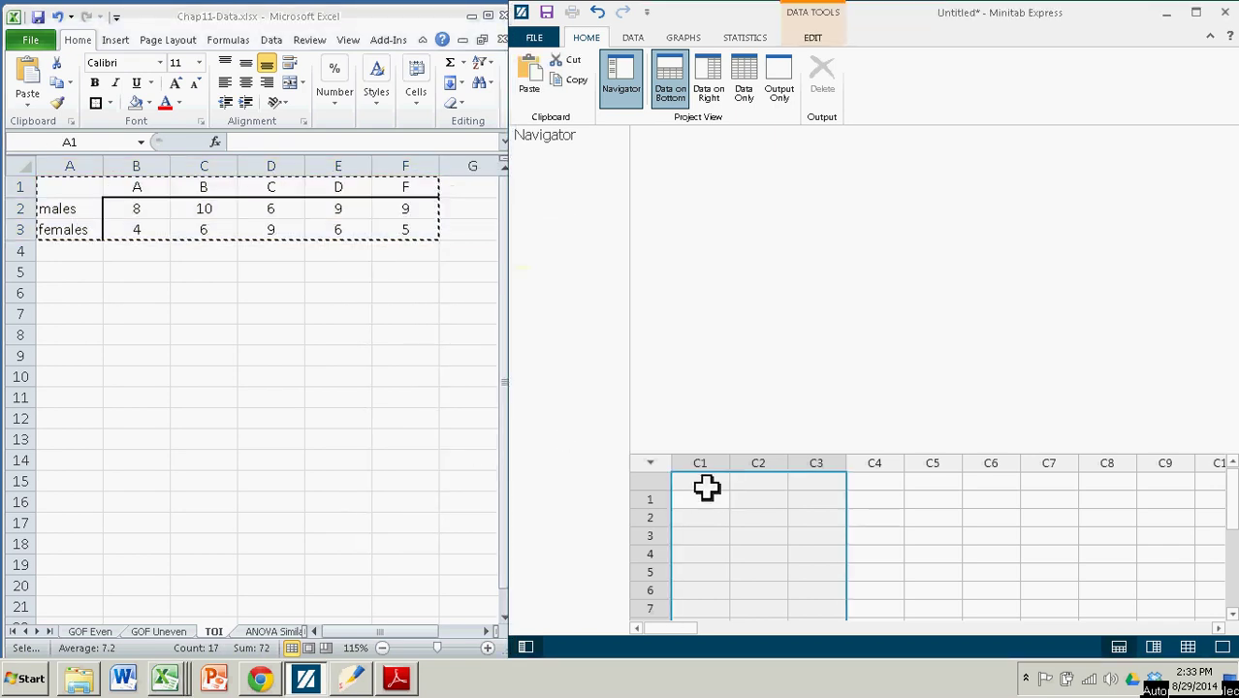
{"action": "left_click", "coordinate": [707, 487]}
{"action": "right_click", "coordinate": [706, 485]}
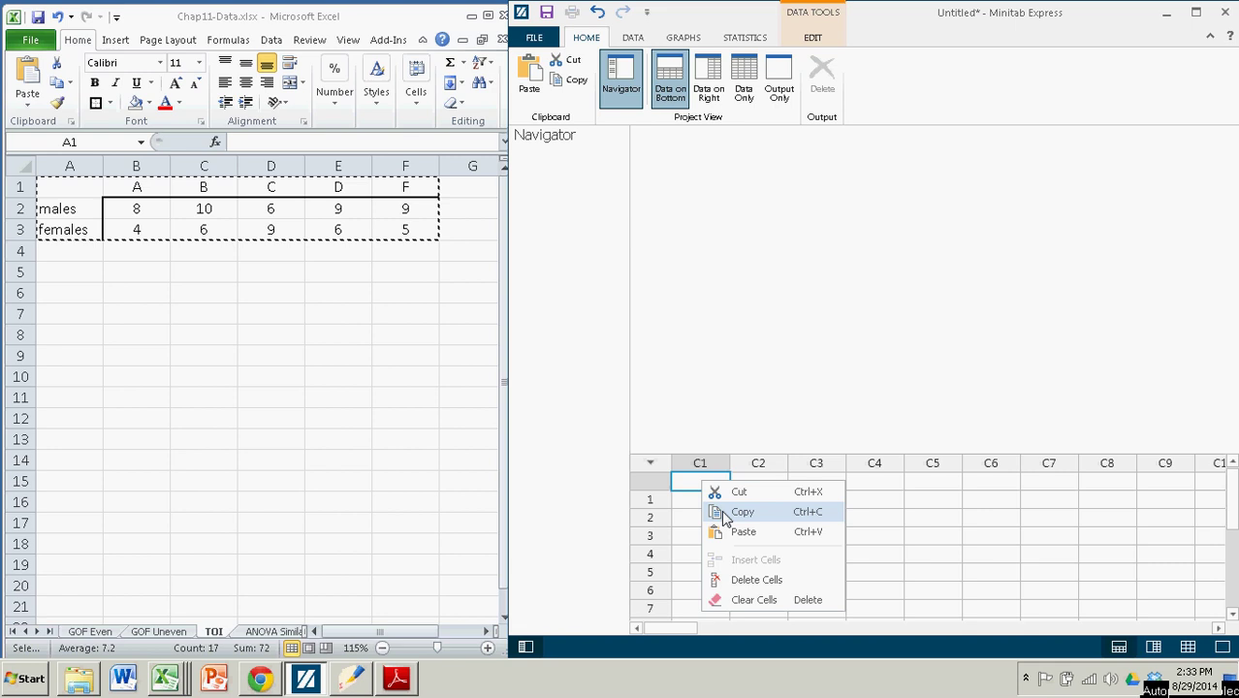
{"action": "left_click", "coordinate": [741, 533]}
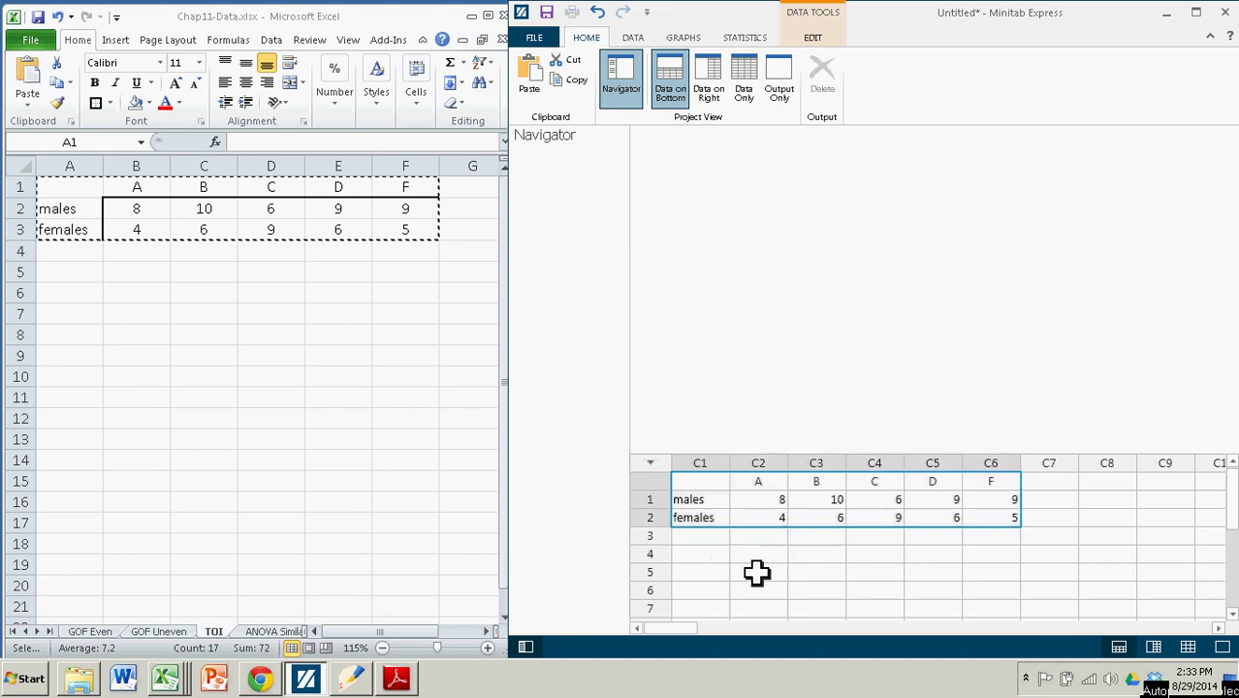
{"action": "left_click", "coordinate": [756, 572]}
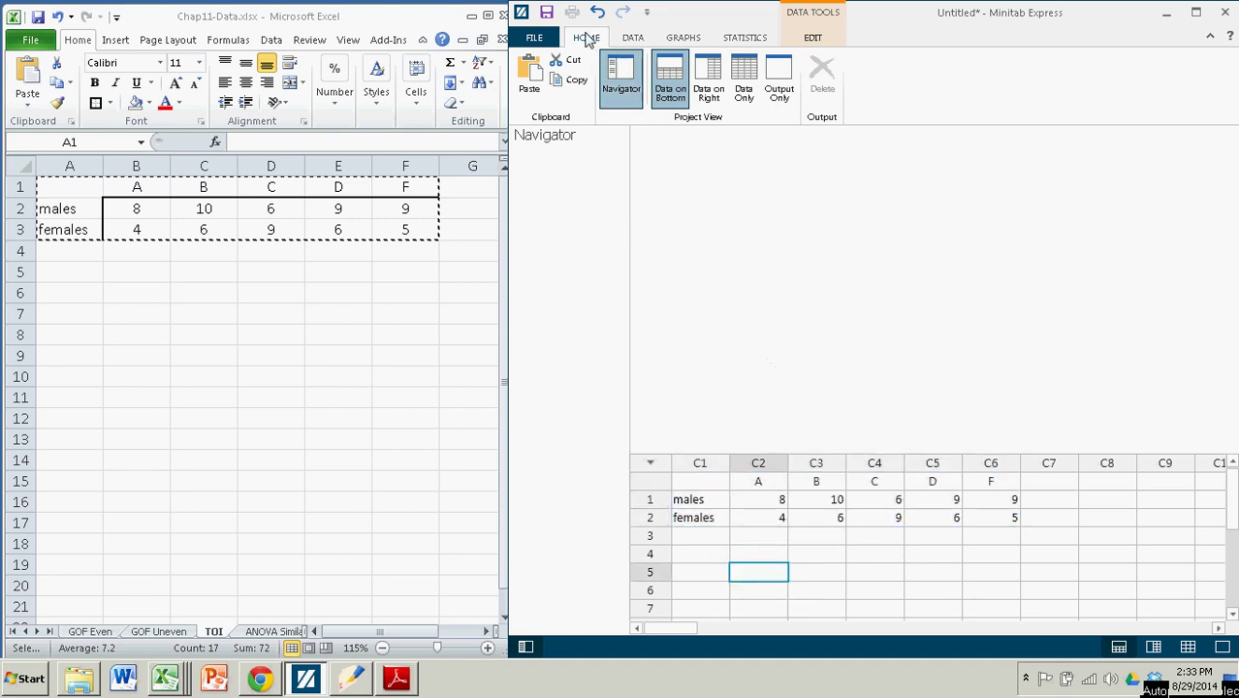
Start the Cross Tabulation and Chi-Square analysis from the Statistics Tables menu
{"action": "left_click", "coordinate": [744, 40]}
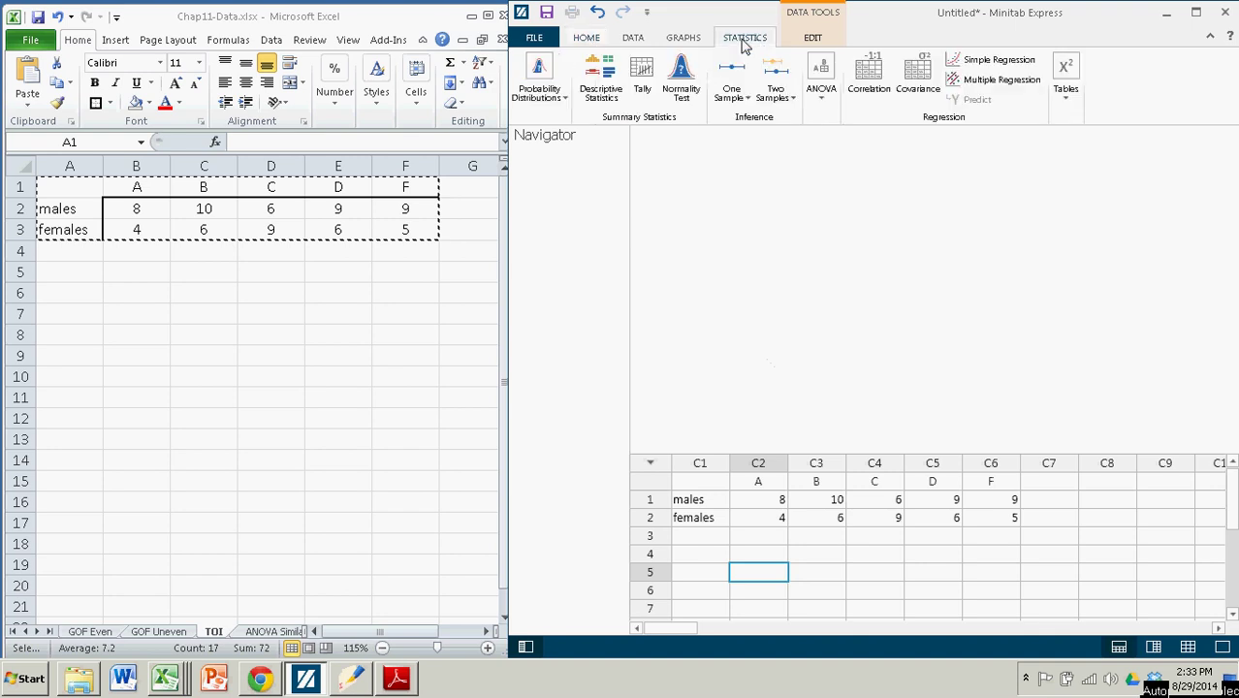
{"action": "left_click", "coordinate": [1067, 75]}
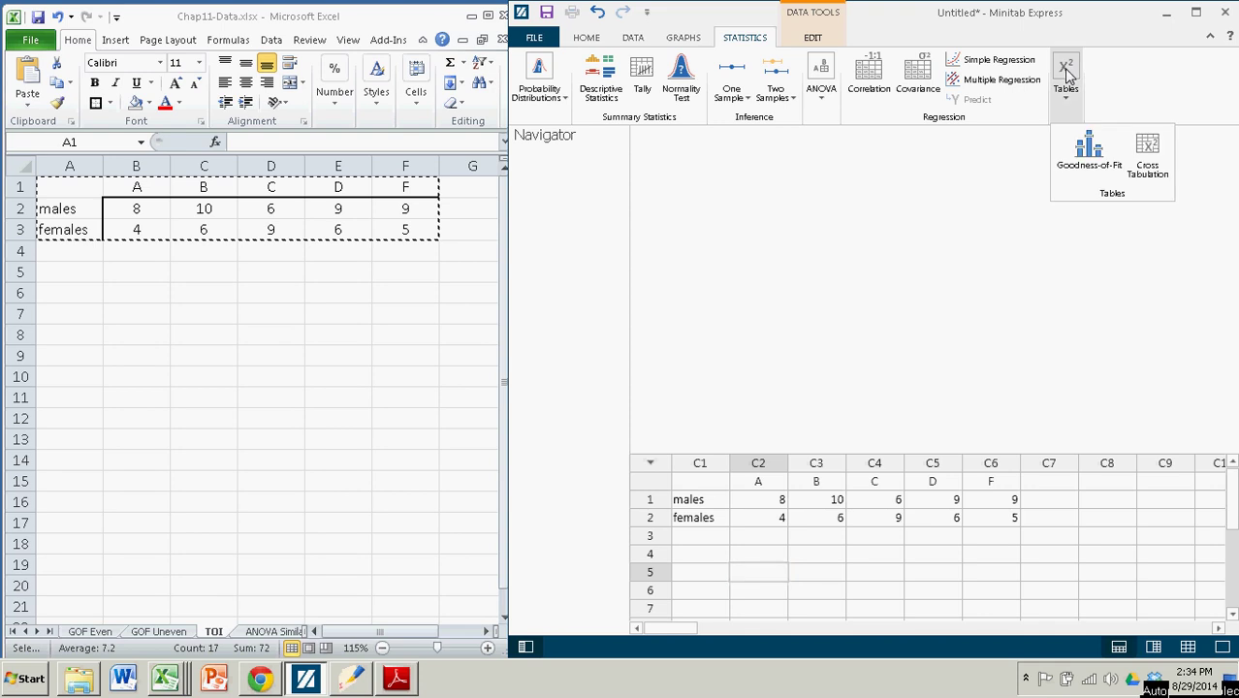
{"action": "left_click", "coordinate": [1147, 159]}
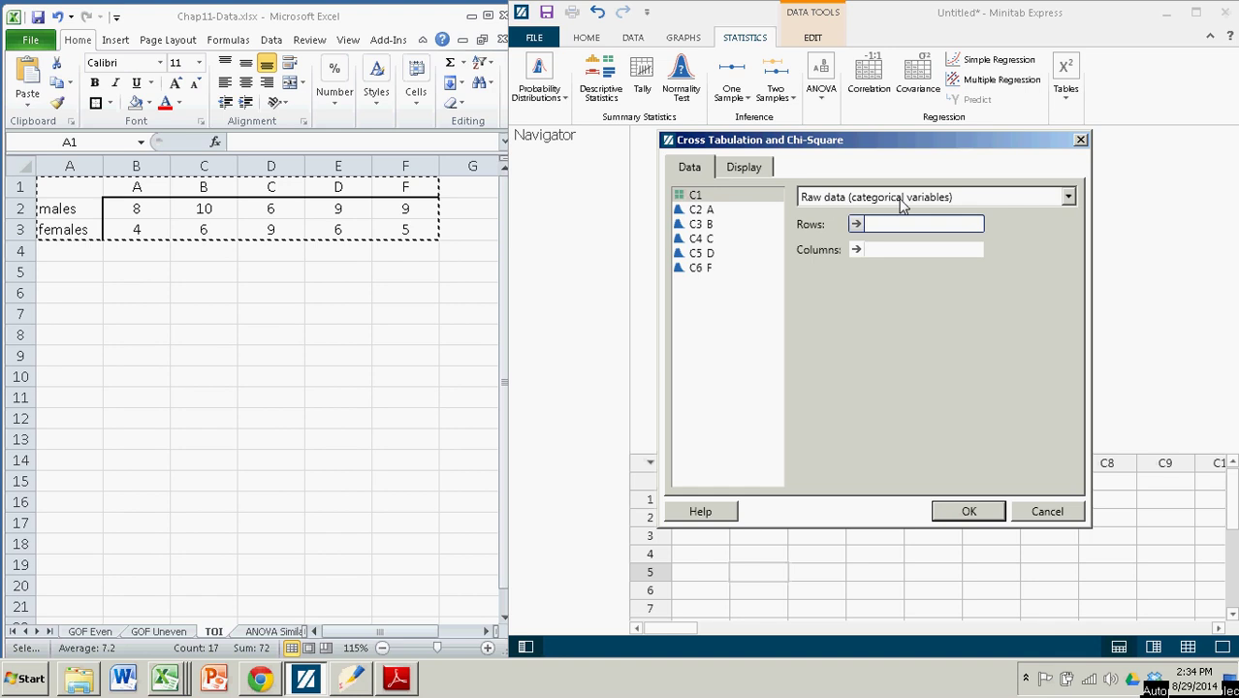
Choose 'Summarized data in a two-way table' as the data format, after briefly trying raw categorical data
{"action": "left_click", "coordinate": [1069, 199]}
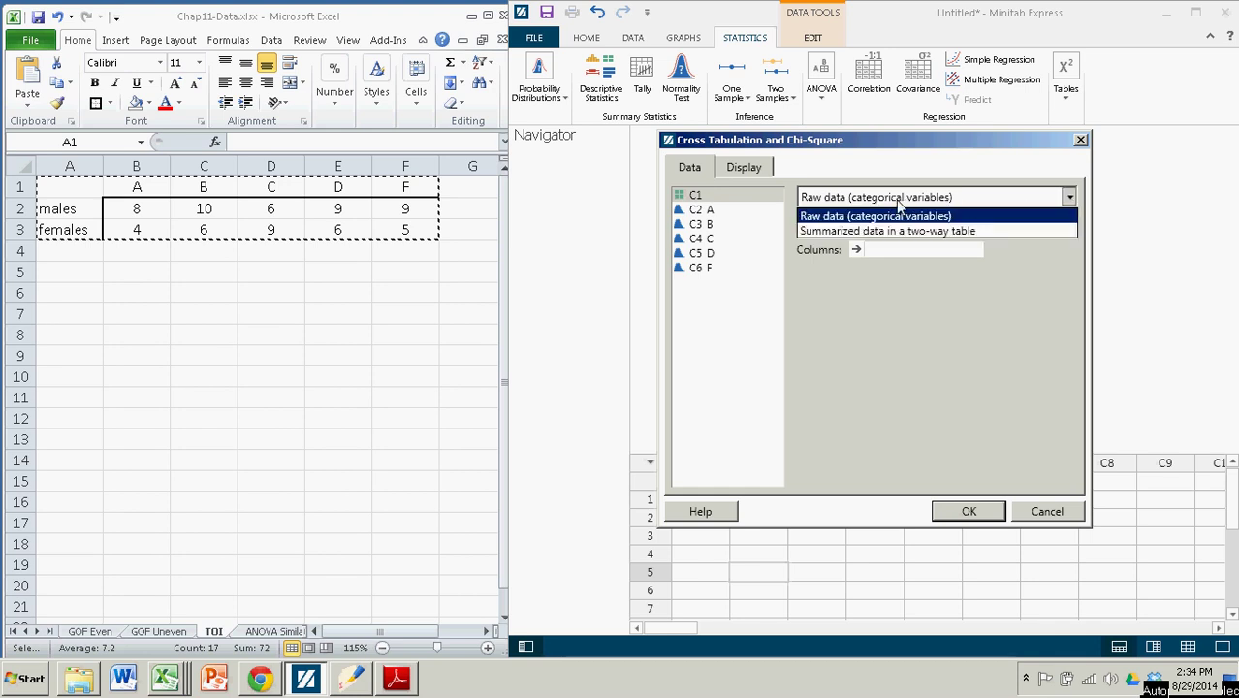
{"action": "left_click", "coordinate": [847, 233]}
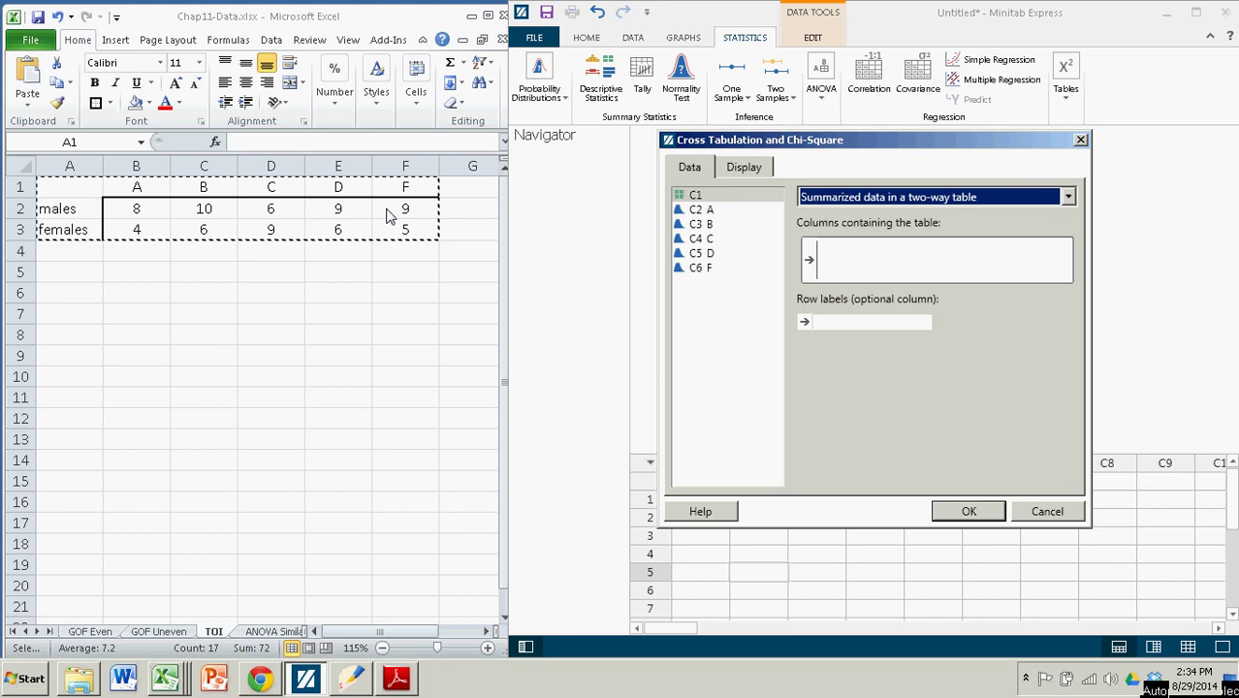
{"action": "left_click", "coordinate": [1067, 198]}
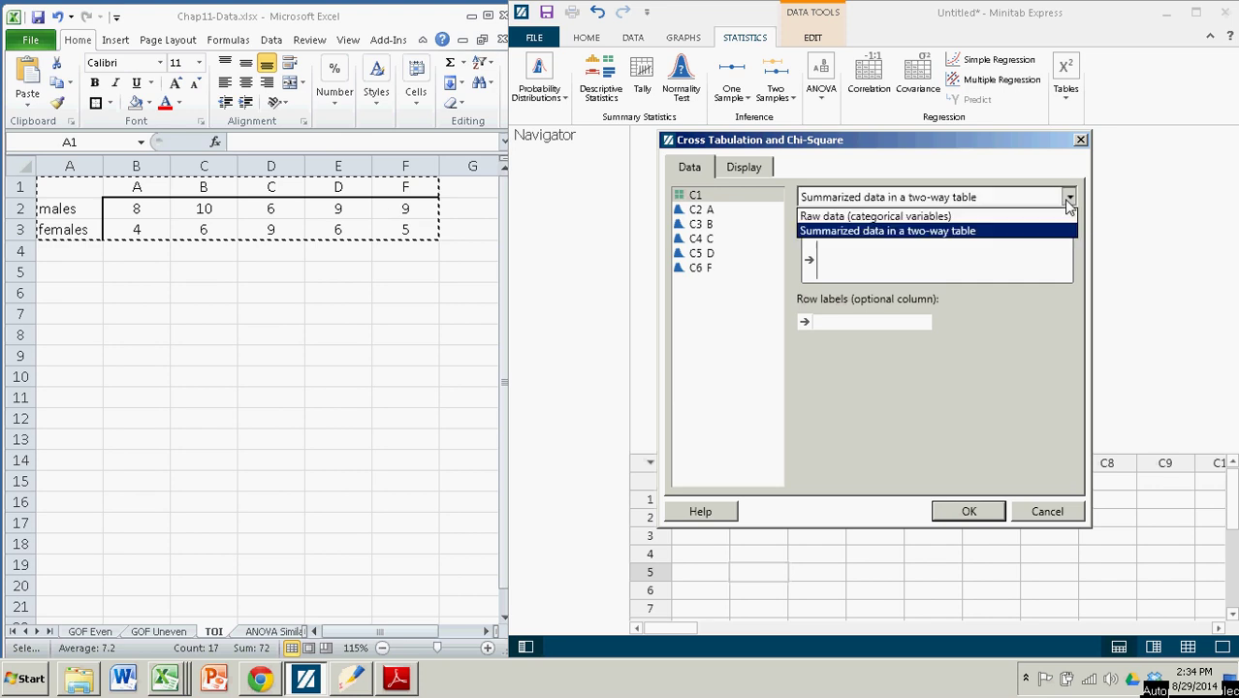
{"action": "left_click", "coordinate": [912, 216]}
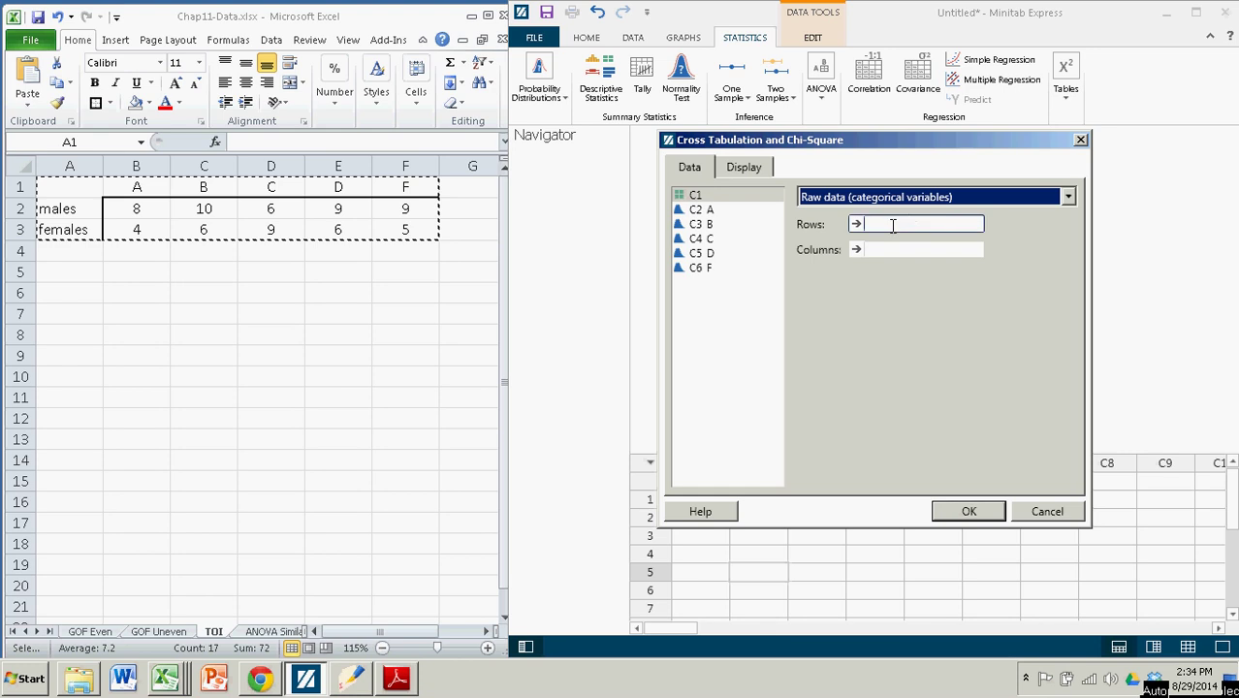
{"action": "left_click", "coordinate": [1068, 199]}
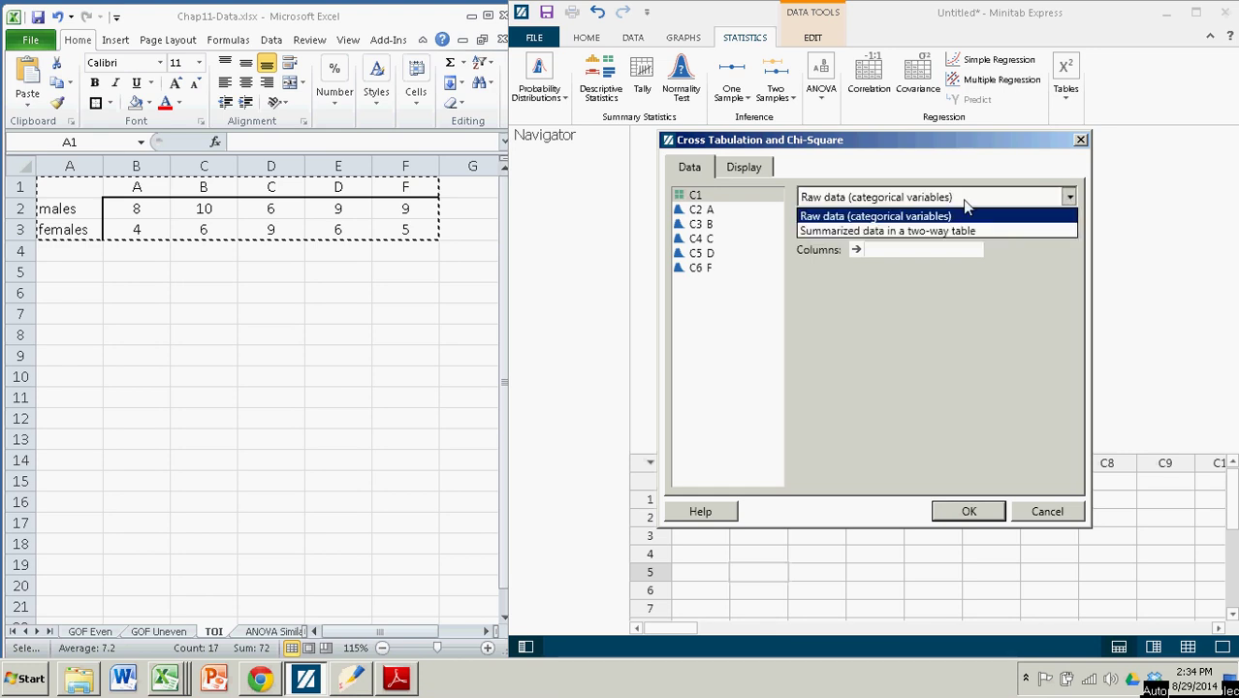
{"action": "left_click", "coordinate": [879, 230]}
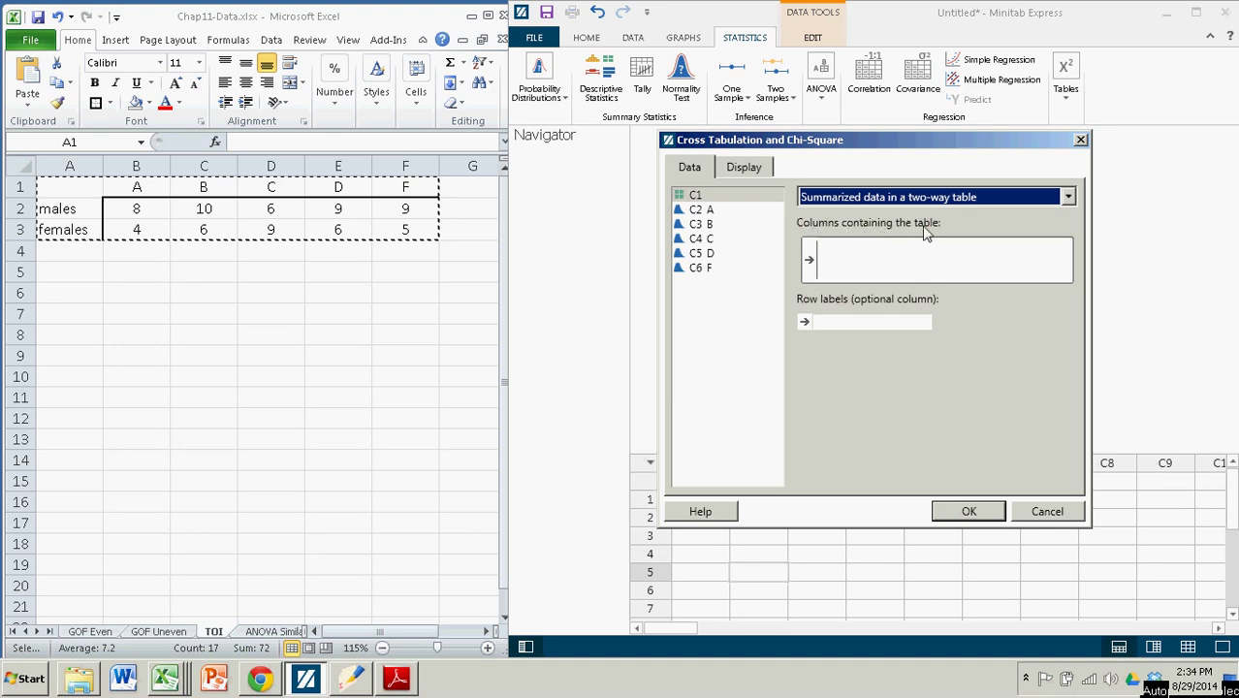
Enter columns C2–C6 (A, B, C, D, F) as the columns containing the table
{"action": "left_click", "coordinate": [151, 194]}
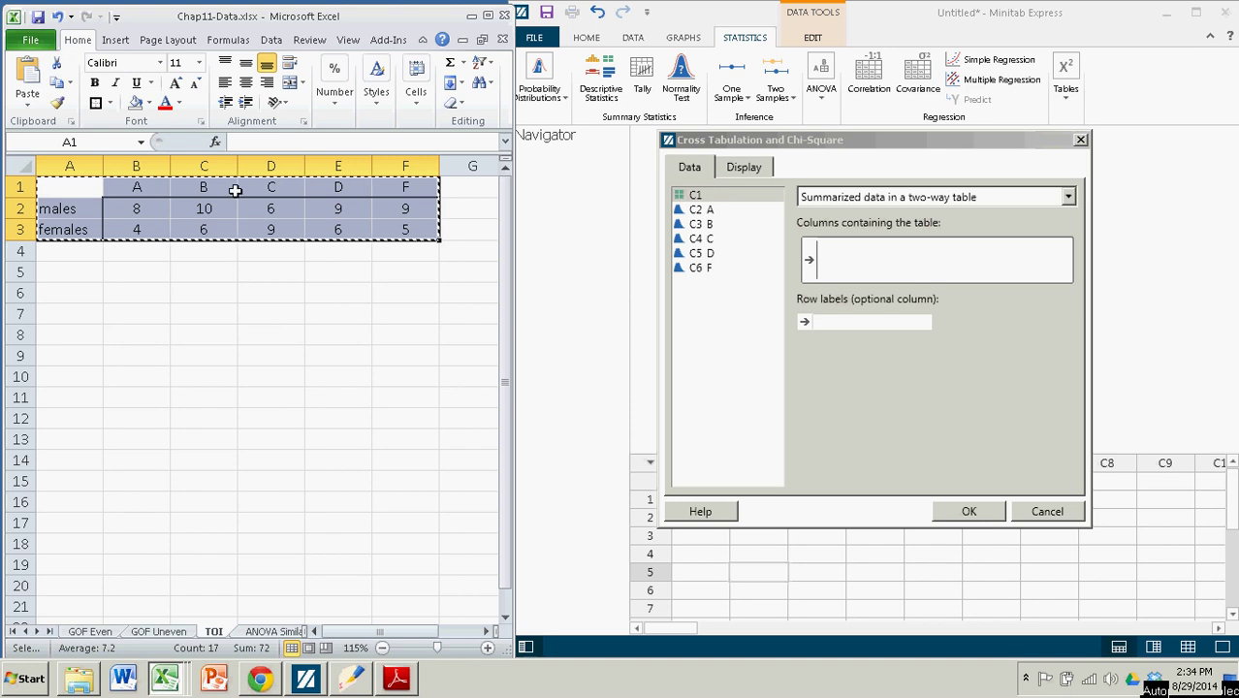
{"action": "left_click", "coordinate": [882, 373]}
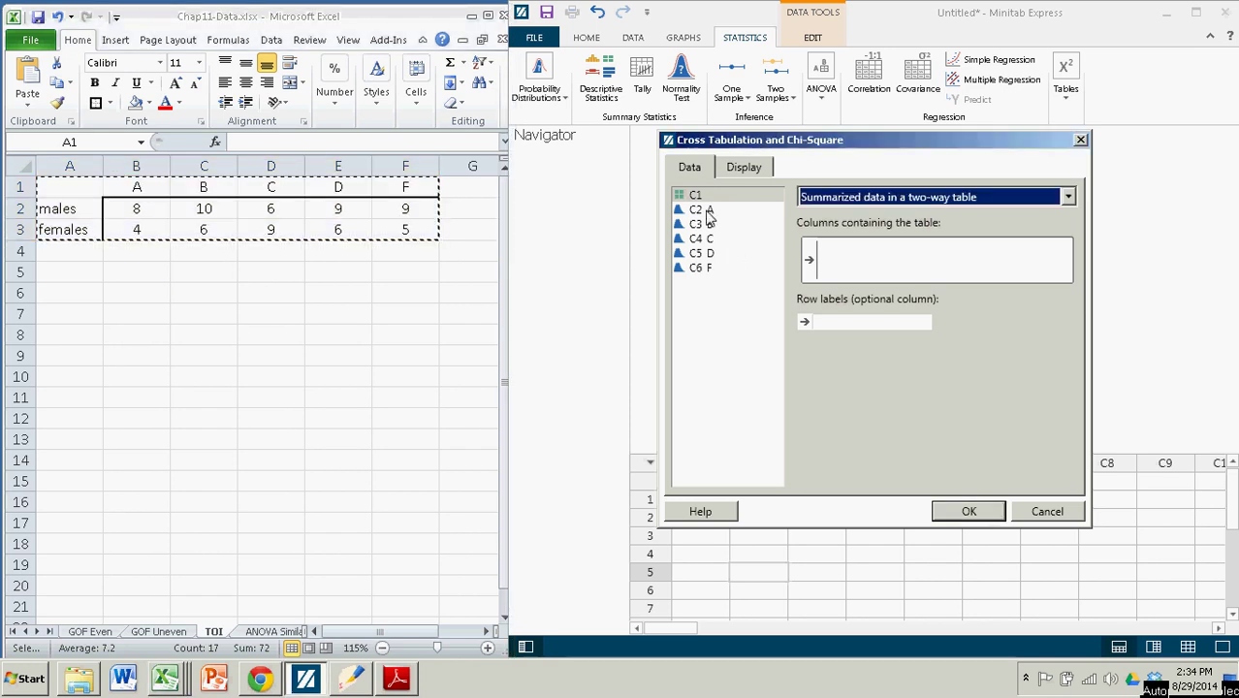
{"action": "left_click", "coordinate": [706, 213]}
{"action": "left_click", "coordinate": [707, 226], "text": "shift"}
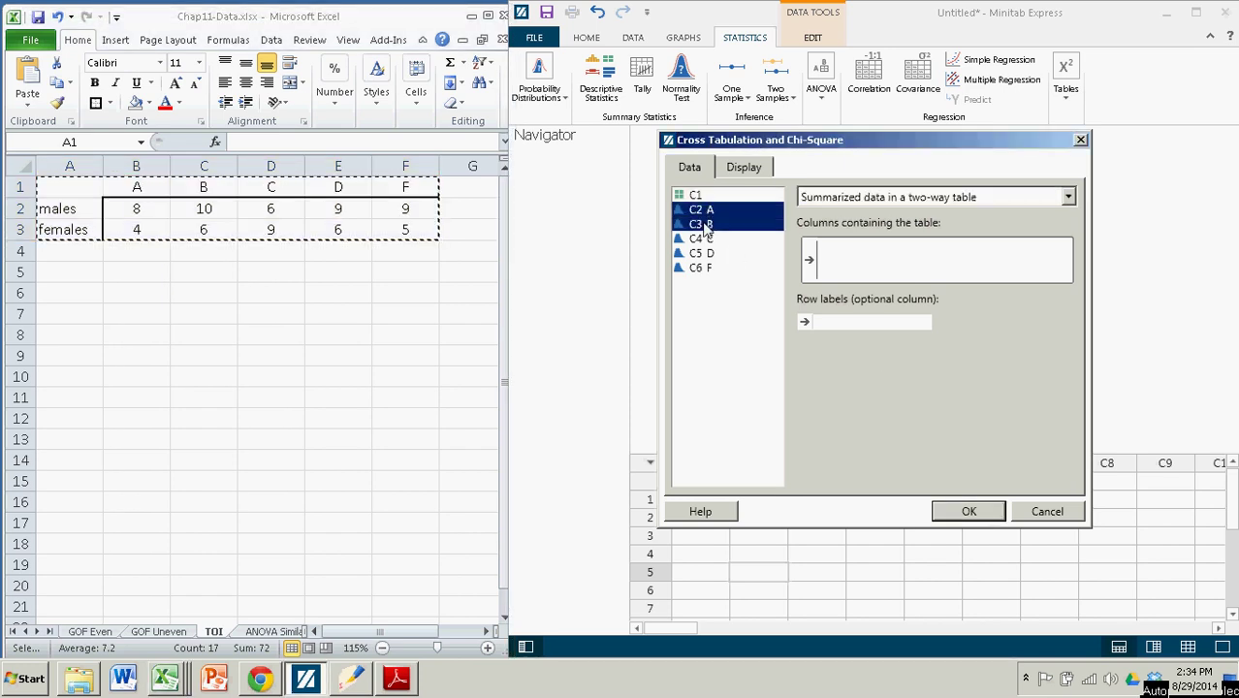
{"action": "left_click", "coordinate": [707, 240], "text": "shift"}
{"action": "left_click", "coordinate": [707, 253], "text": "shift"}
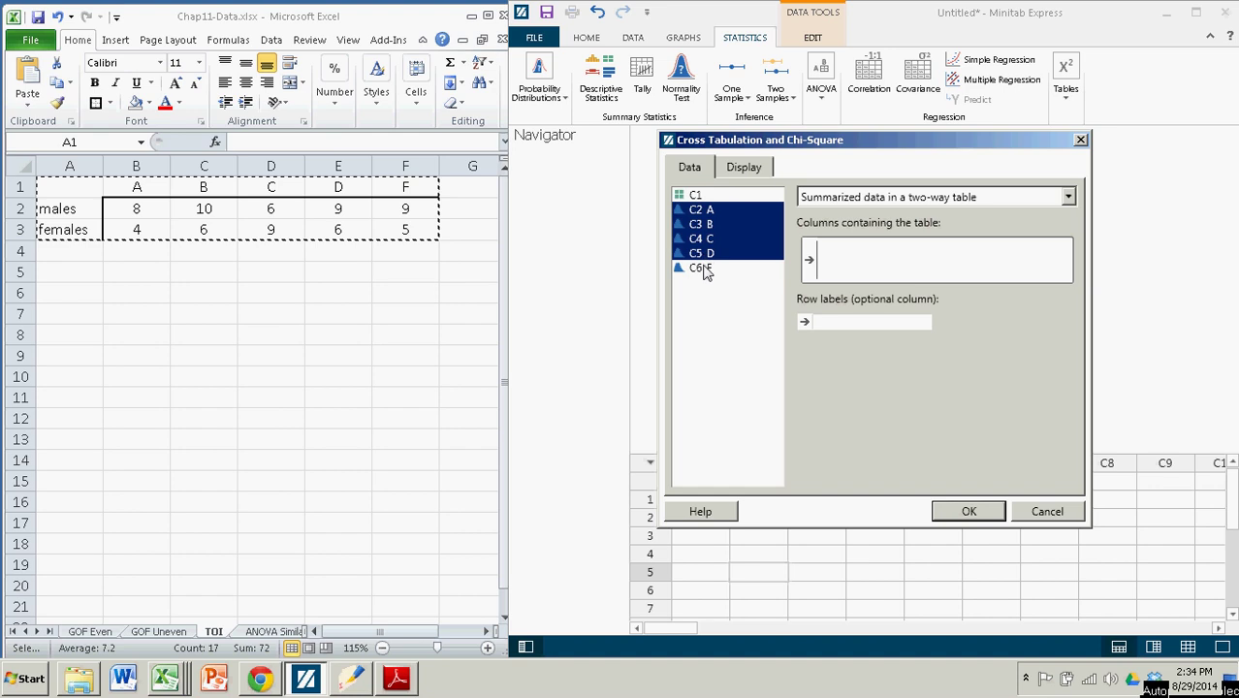
{"action": "left_click", "coordinate": [707, 267], "text": "shift"}
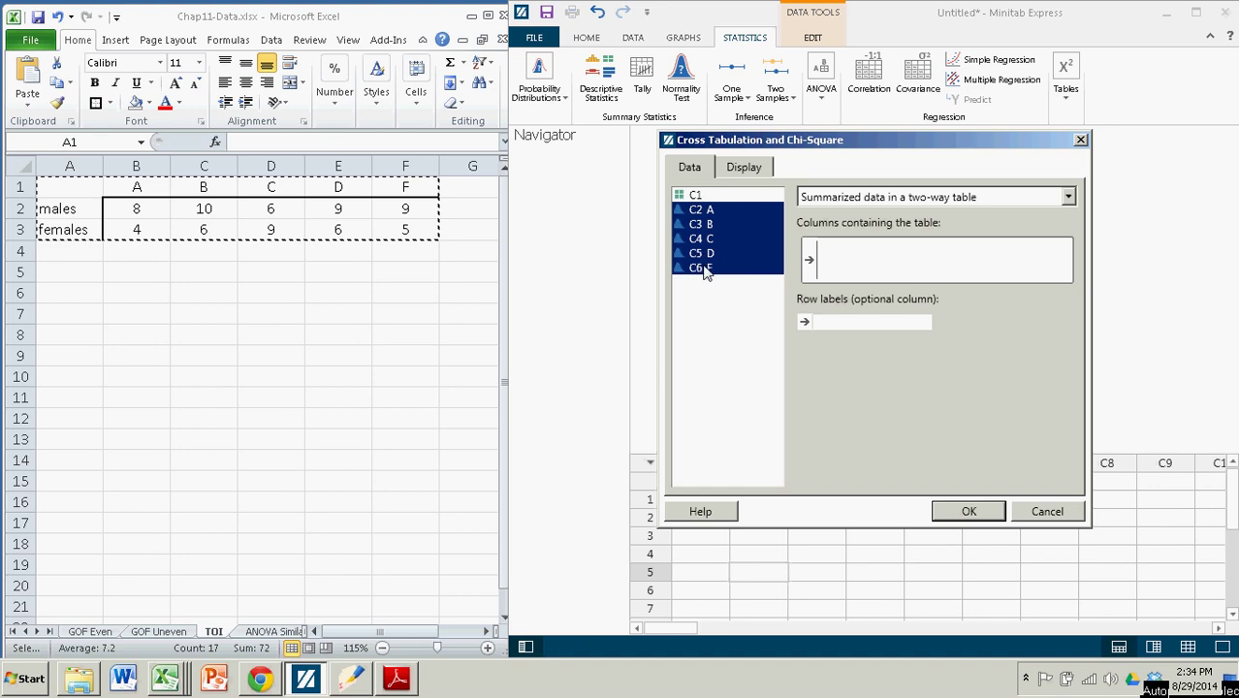
{"action": "left_click", "coordinate": [808, 262]}
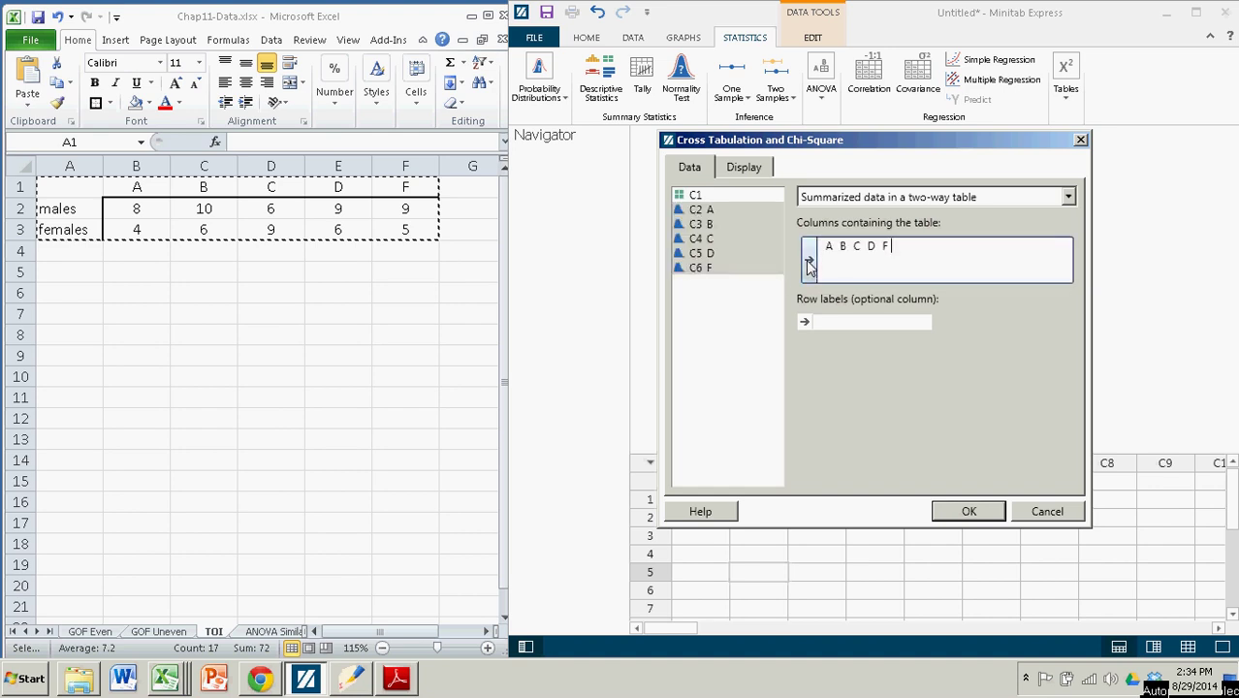
Set column C1 as the row labels
{"action": "left_click", "coordinate": [714, 198]}
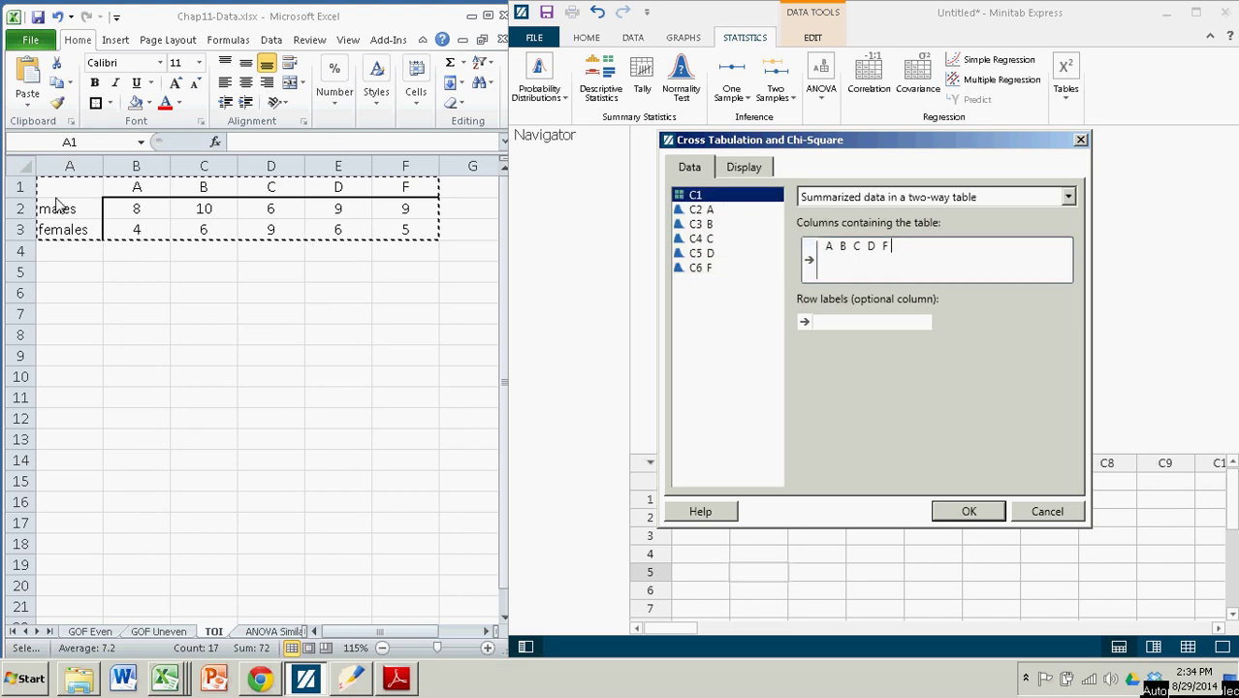
{"action": "left_click", "coordinate": [814, 326]}
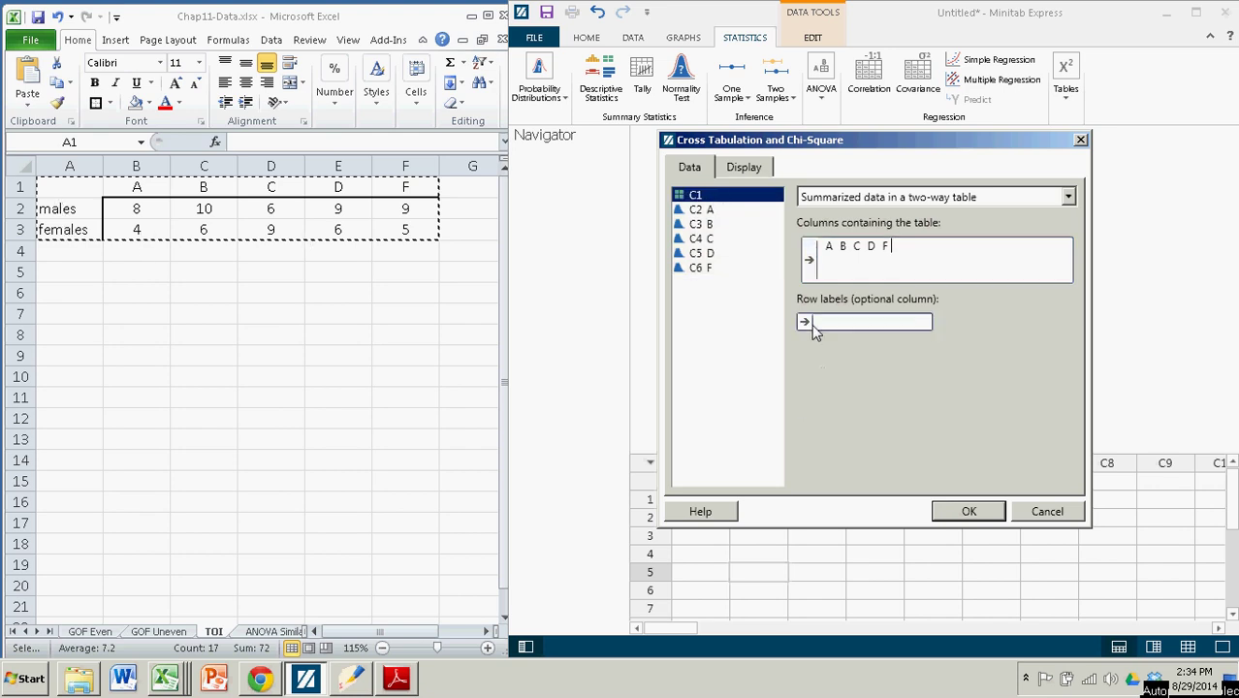
{"action": "left_click", "coordinate": [806, 324]}
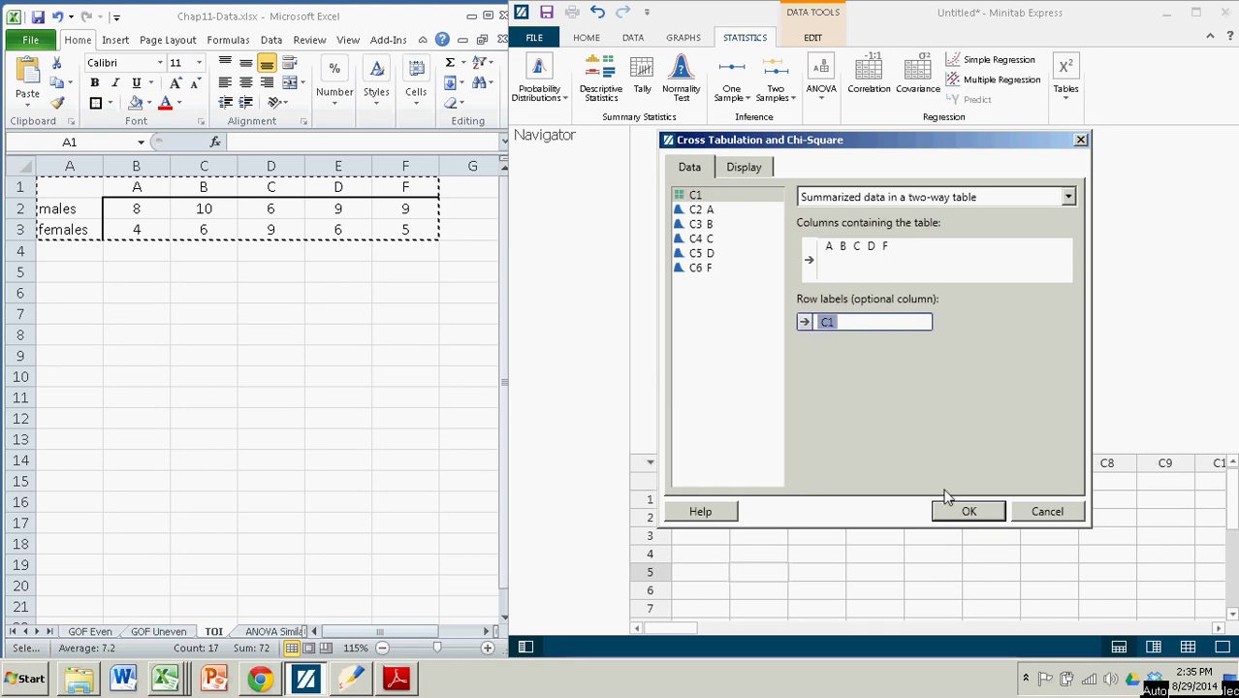
{"action": "left_click", "coordinate": [745, 168]}
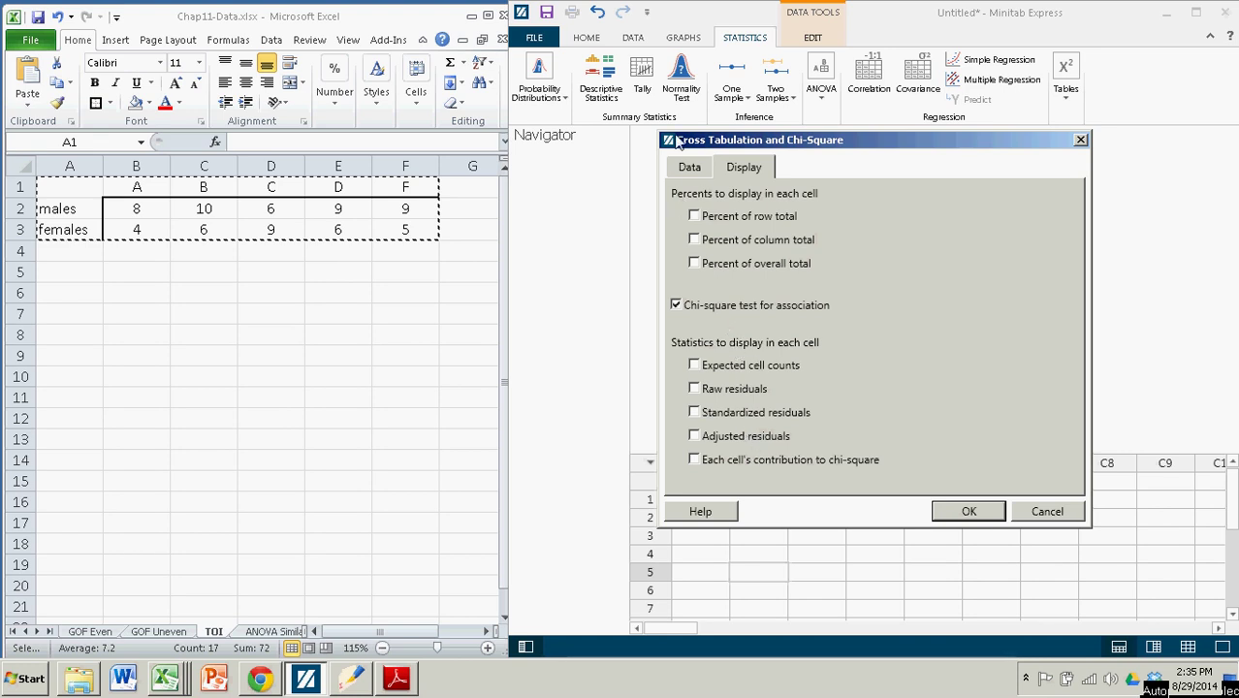
{"action": "left_click", "coordinate": [693, 171]}
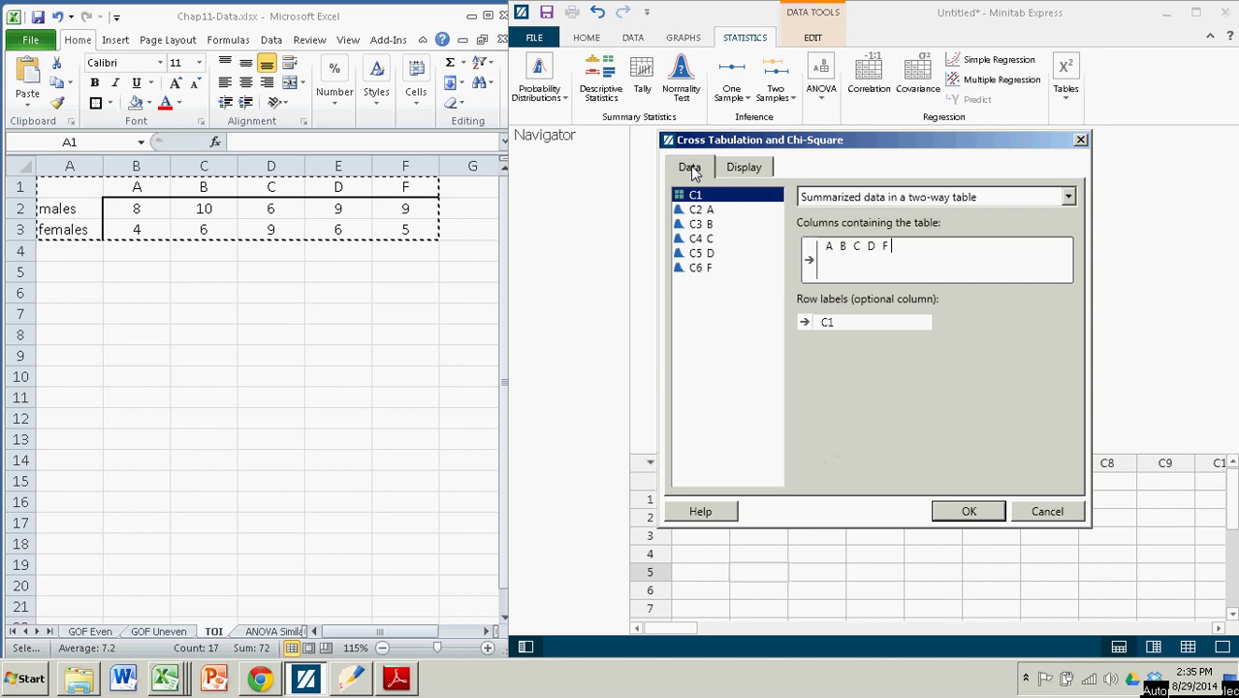
Run the analysis and review the count table and chi-square results (Pearson 2.75, DF 4, P-value 0.6000)
{"action": "left_click", "coordinate": [968, 513]}
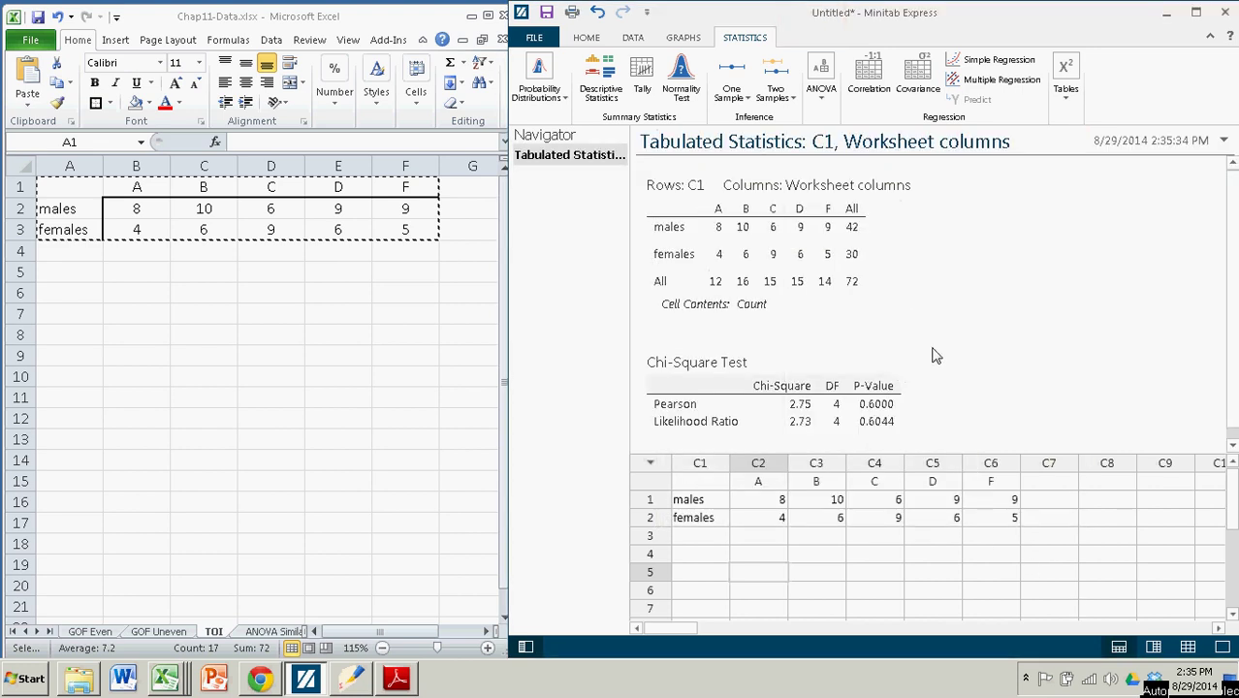
{"action": "left_click", "coordinate": [834, 405]}
{"action": "left_click", "coordinate": [790, 256]}
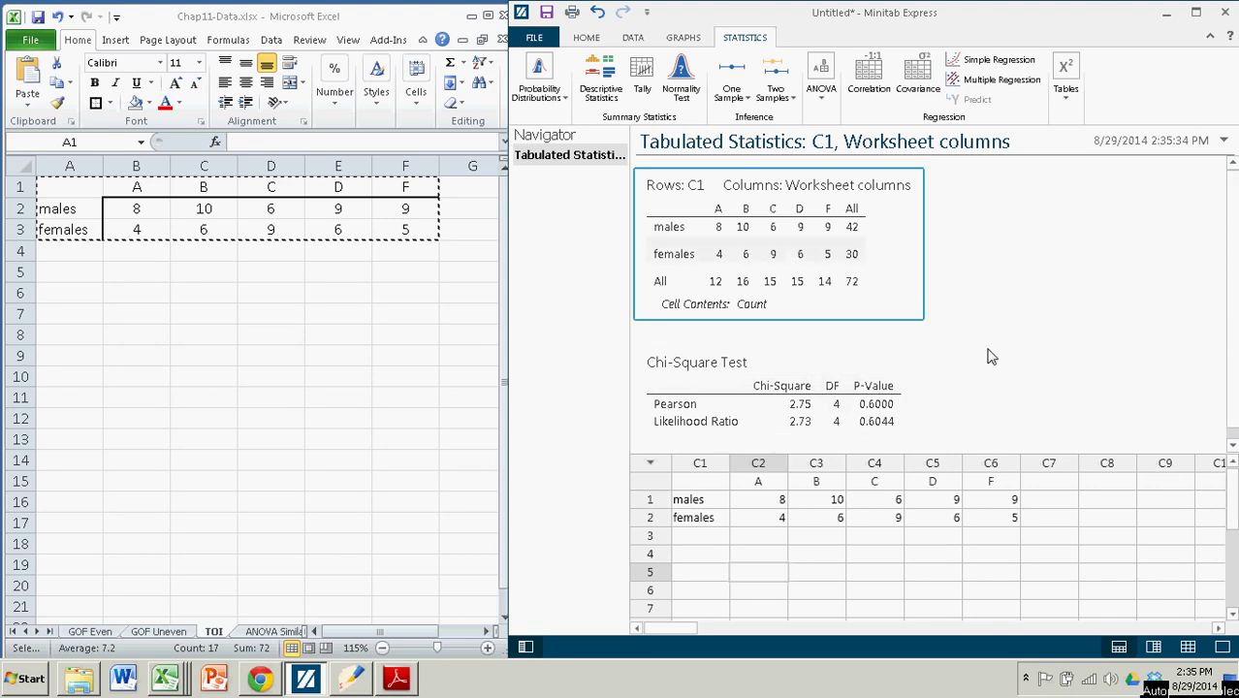
{"action": "scroll", "coordinate": [840, 407], "scroll_direction": "down", "scroll_amount": 1}
{"action": "left_click", "coordinate": [825, 405]}
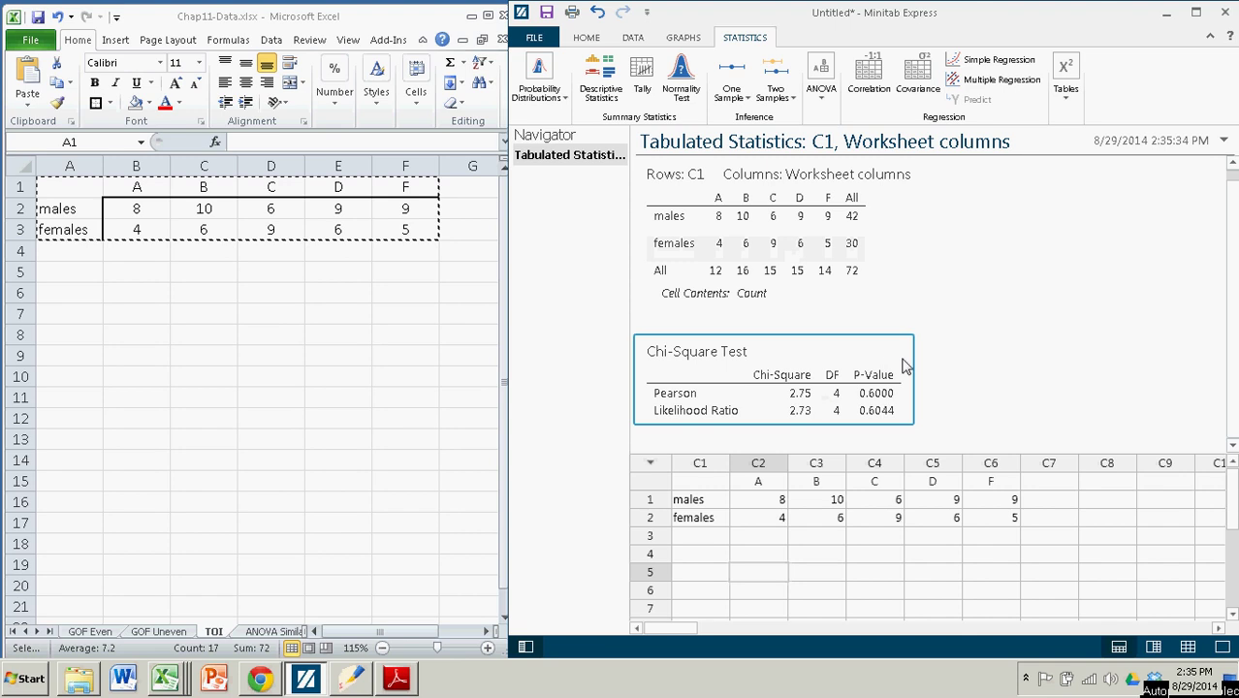